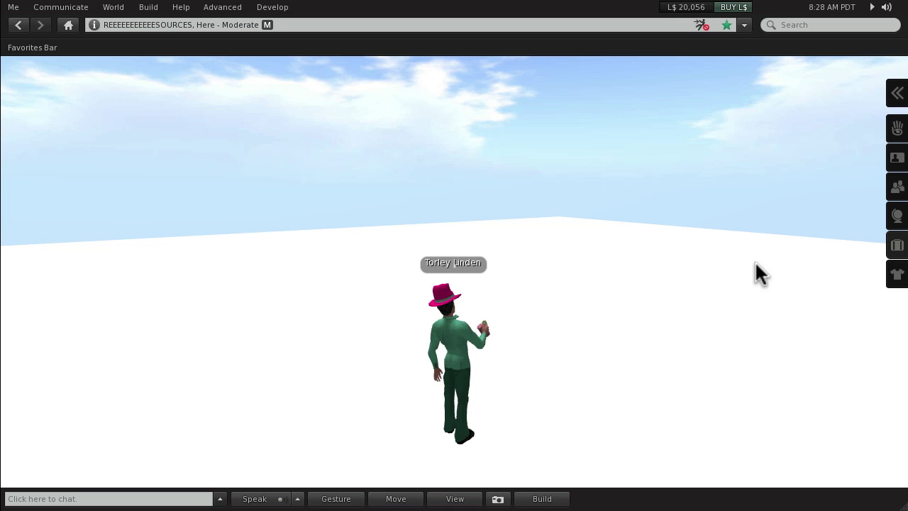
Step: Select the test object in the inventory's Objects folder, then close the inventory panel
click(896, 245)
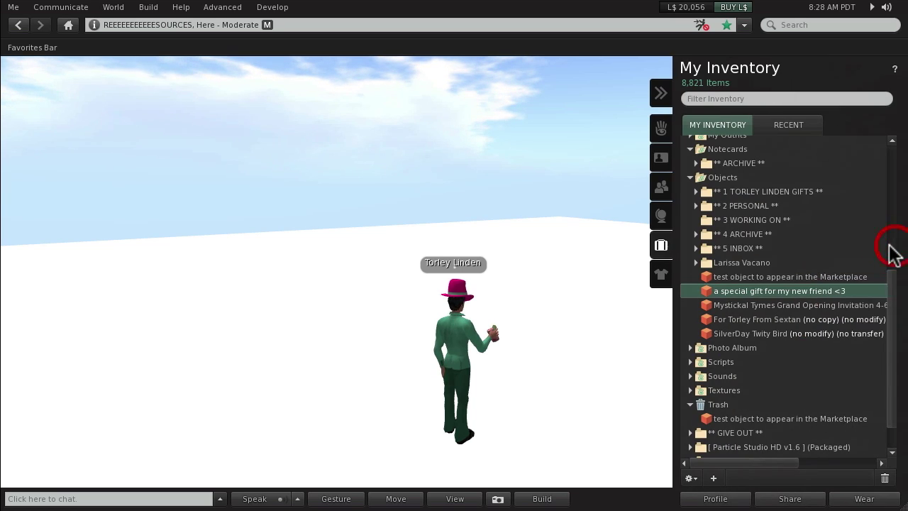
click(810, 279)
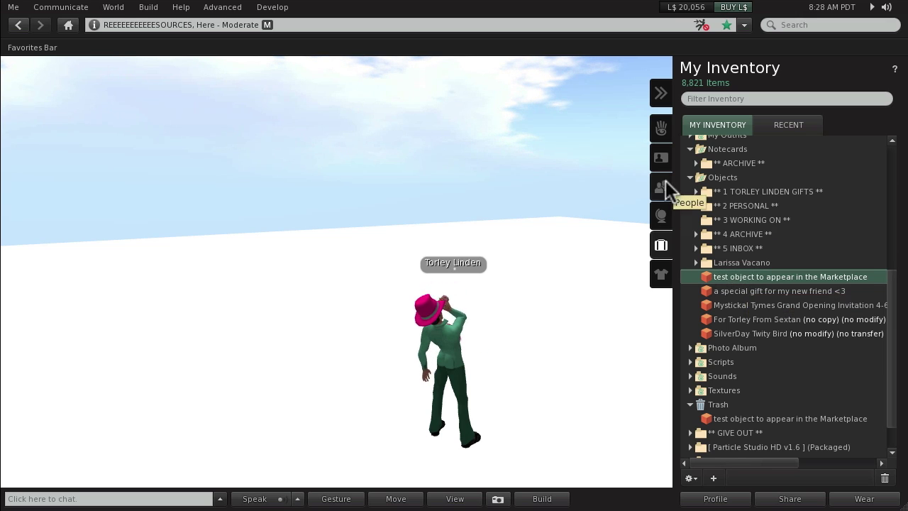
click(659, 95)
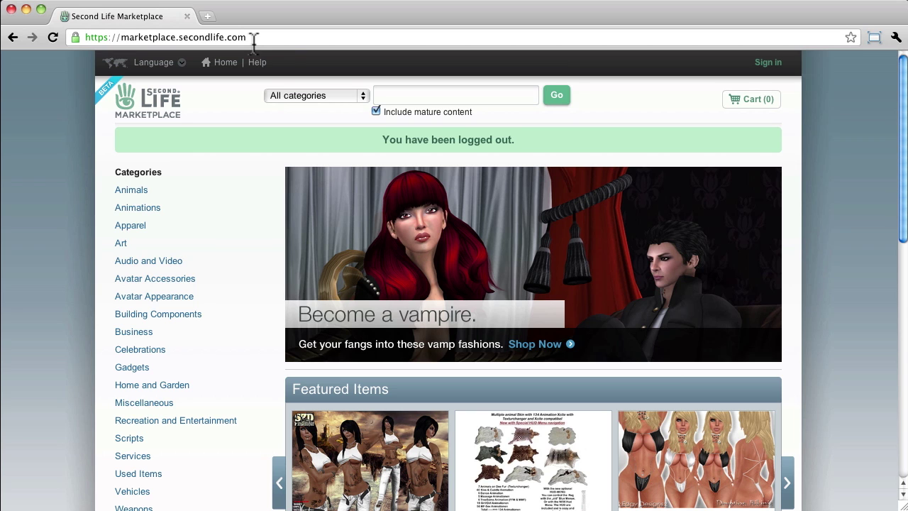
Step: Log in to the Marketplace with the account's first name, last name and password
click(769, 62)
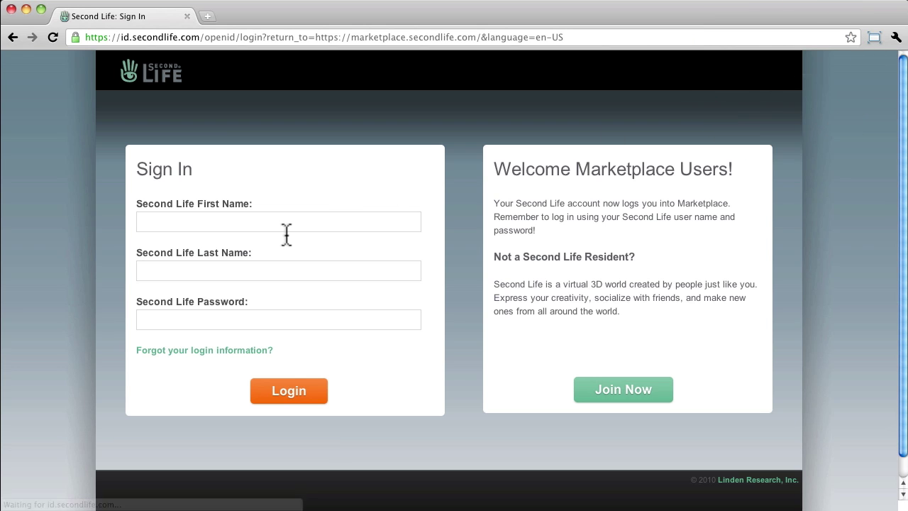
click(280, 221)
text(Torley)
key(Tab)
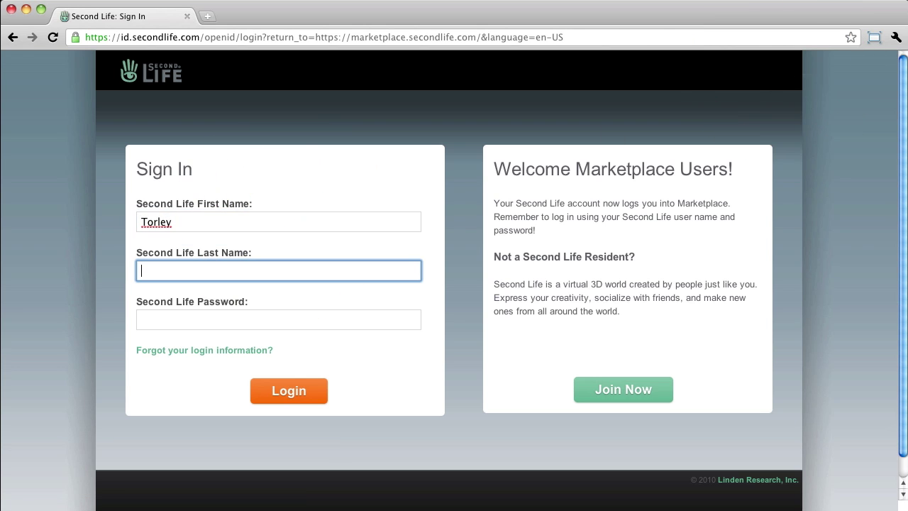
text(Linden)
key(Tab)
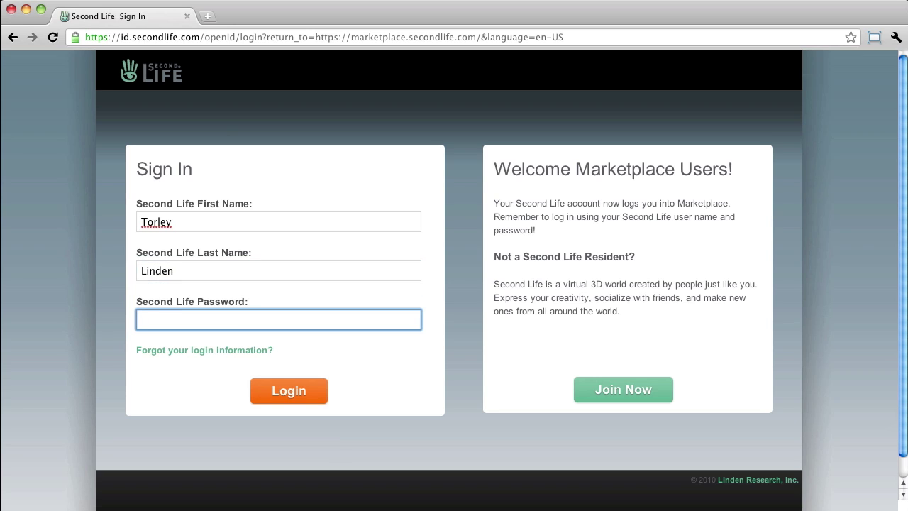
text(•••••••••••••••)
click(292, 380)
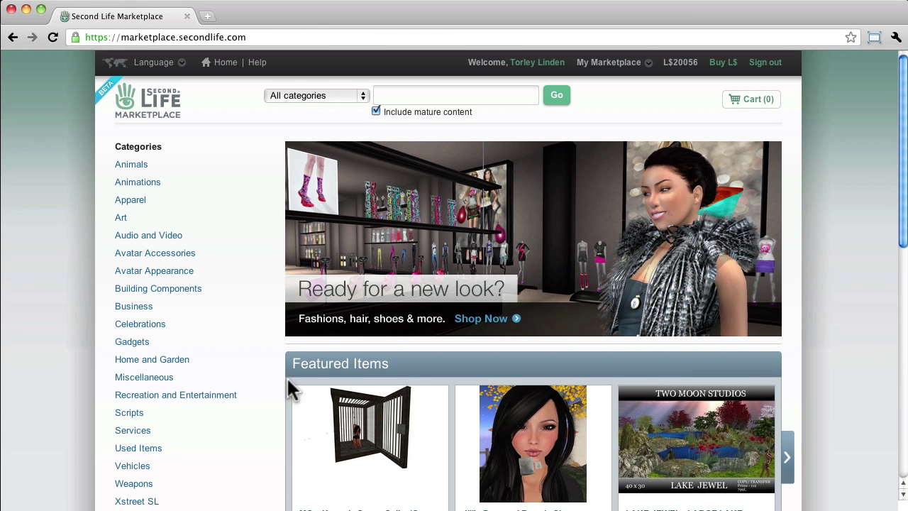
Step: Open the Xstreet SL Magic Box product page from the Xstreet SL category
scroll(253, 385, down, 3)
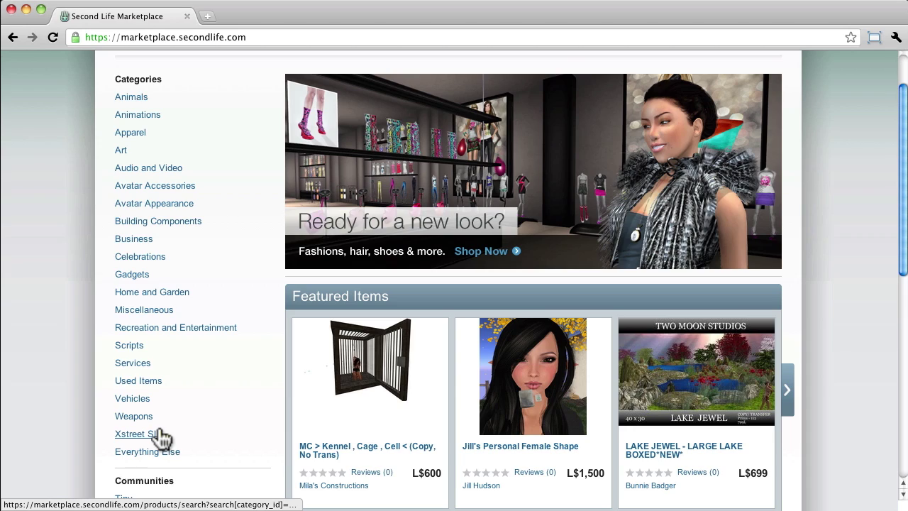
click(160, 435)
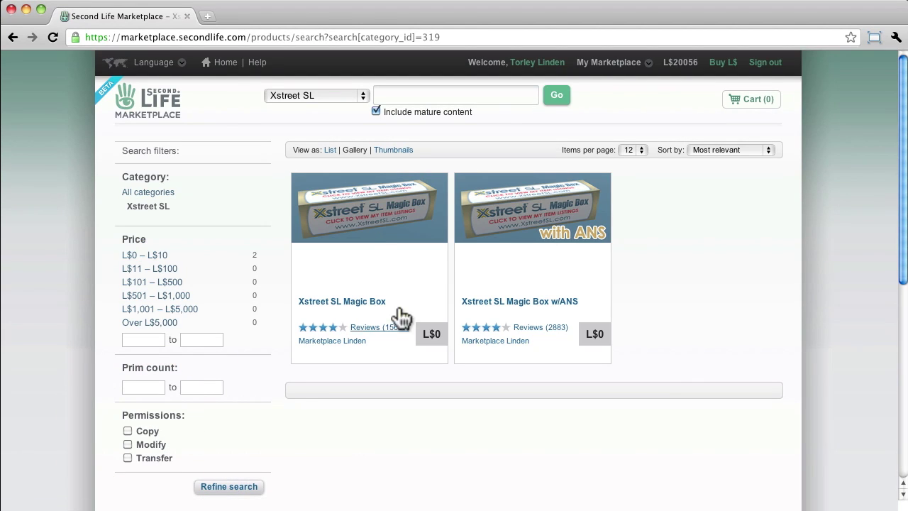
click(325, 303)
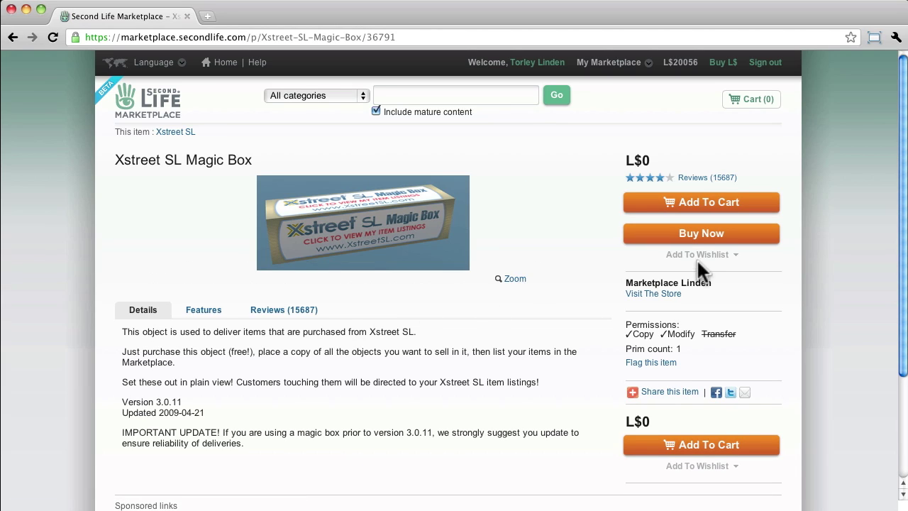
Step: Buy the free Magic Box and place the order through checkout
click(711, 239)
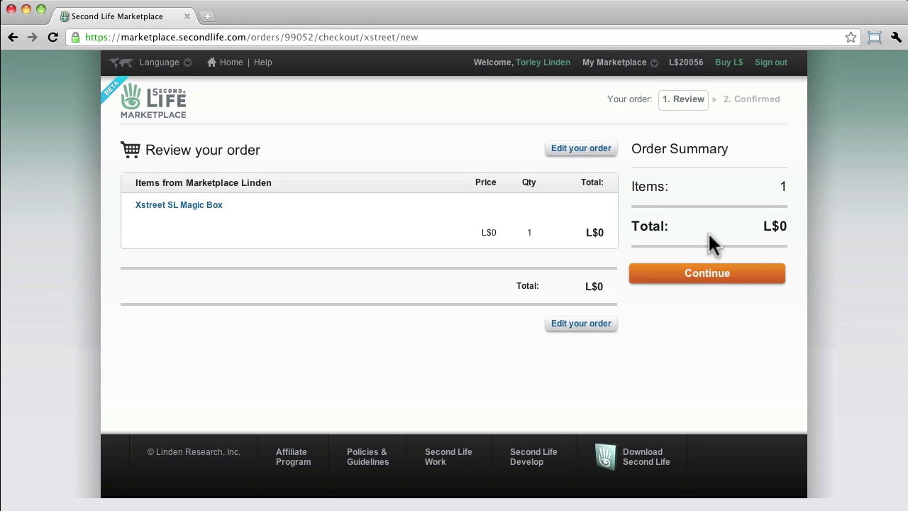
click(707, 275)
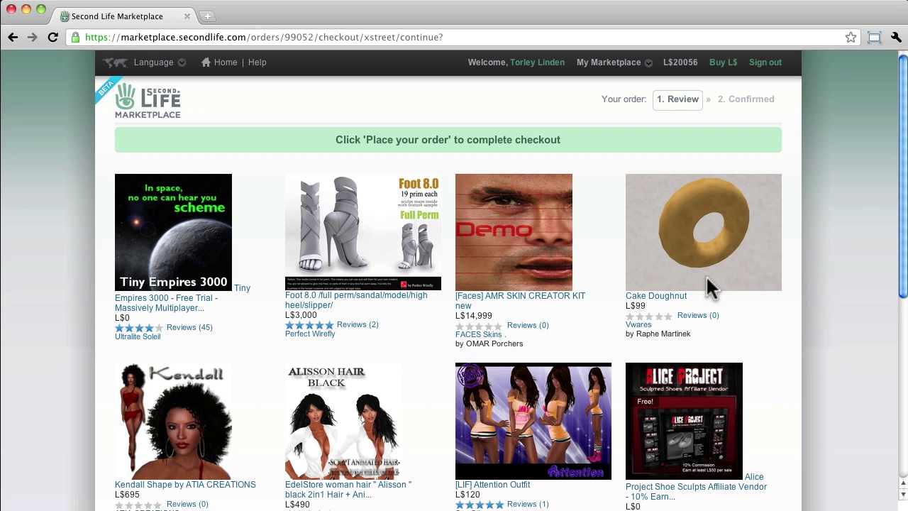
scroll(691, 315, down, 5)
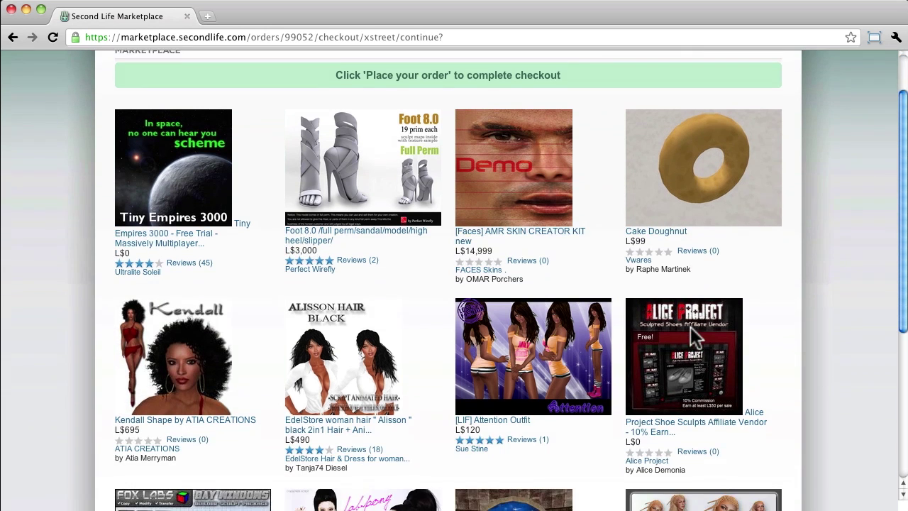
scroll(690, 326, down, 5)
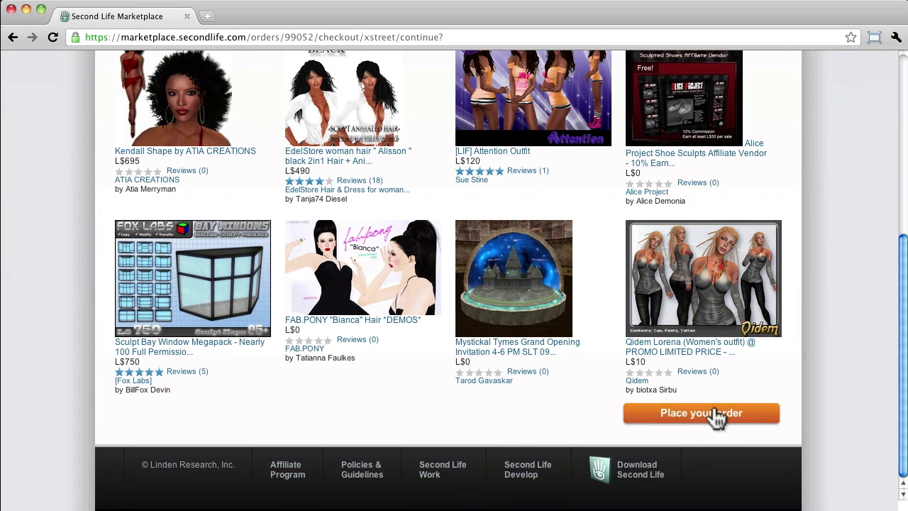
click(712, 414)
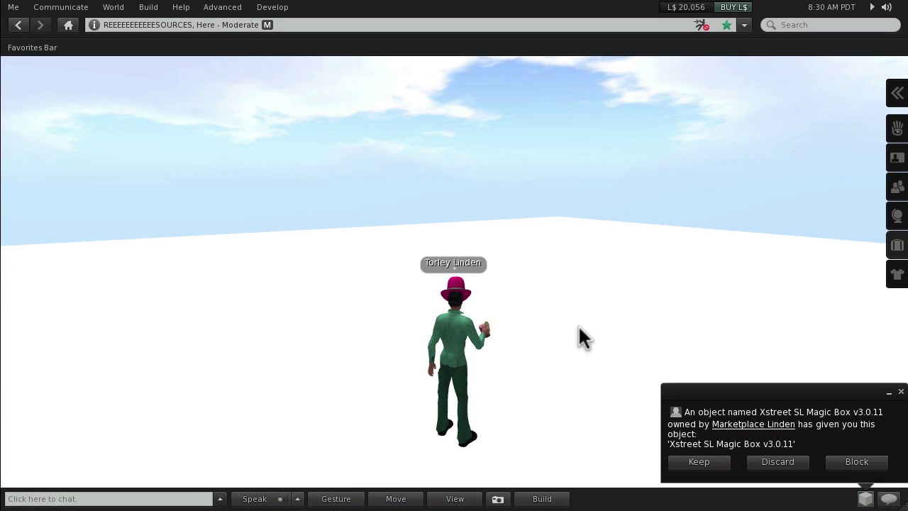
Step: Keep the offered Xstreet SL Magic Box v3.0.11
click(704, 460)
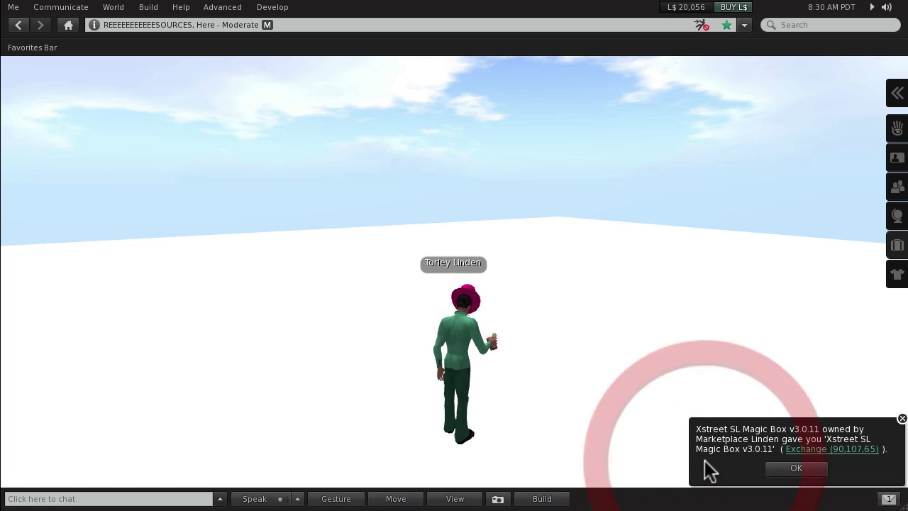
Step: Show Xstreet SL Magic Box v3.0.11 under Objects in the inventory's Recent tab
click(787, 474)
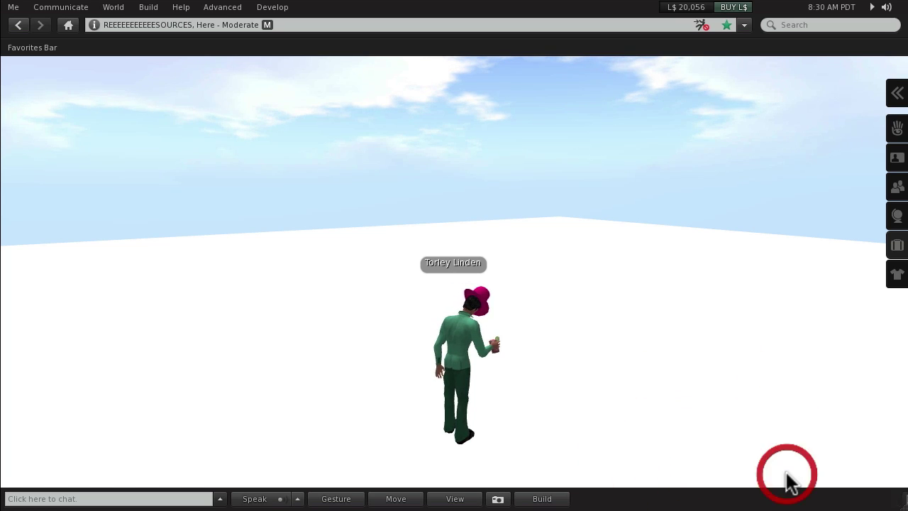
click(895, 250)
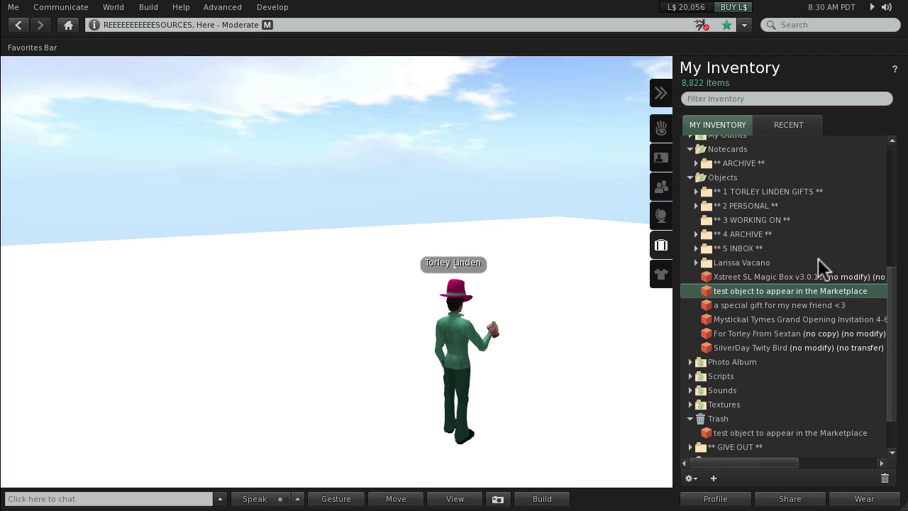
click(762, 278)
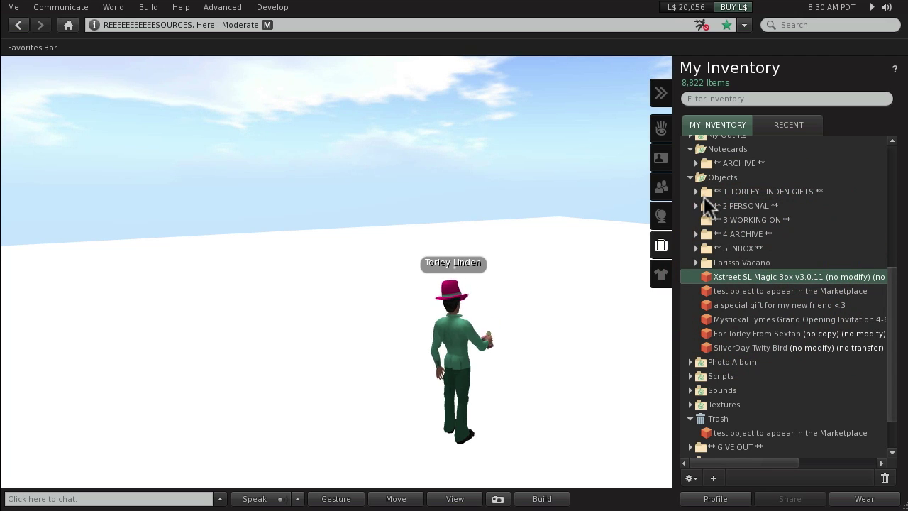
click(771, 127)
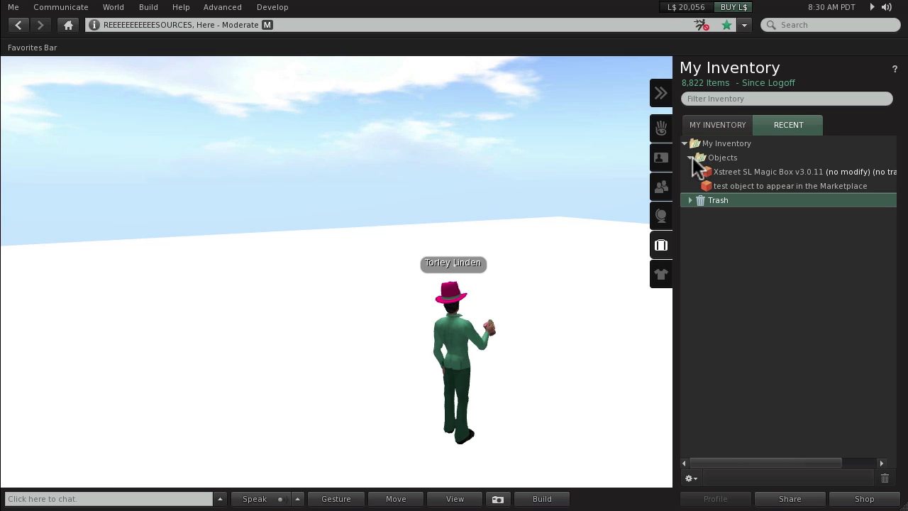
click(752, 171)
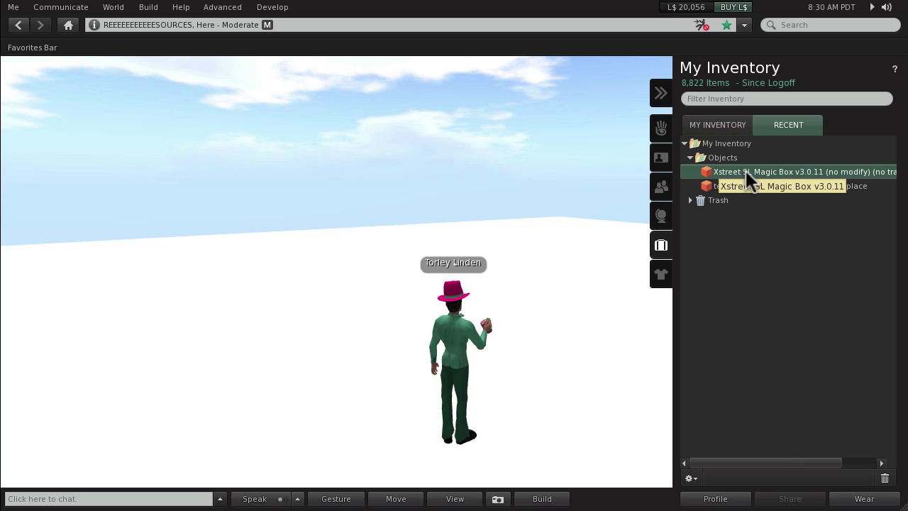
click(575, 328)
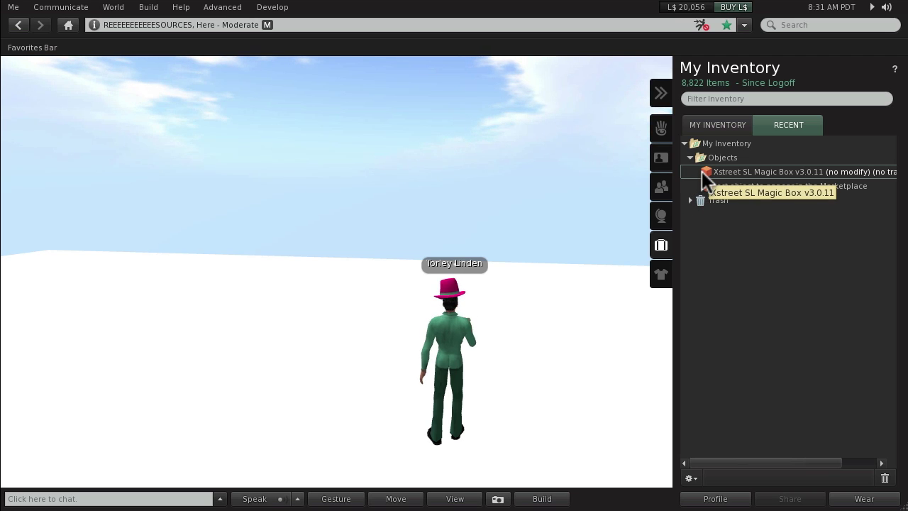
Step: Rez the Magic Box beside the avatar, restore the full inventory tree, and right-click the box
drag(702, 172, 537, 405)
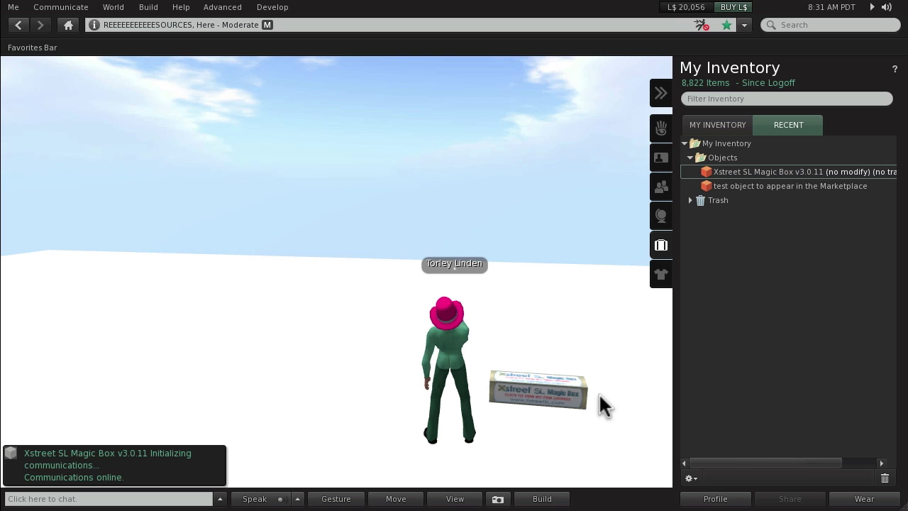
click(727, 129)
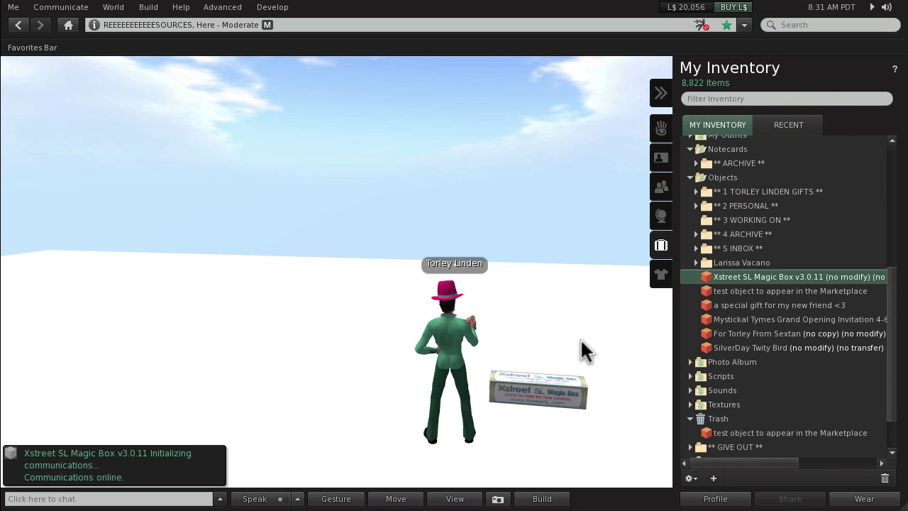
right_click(531, 391)
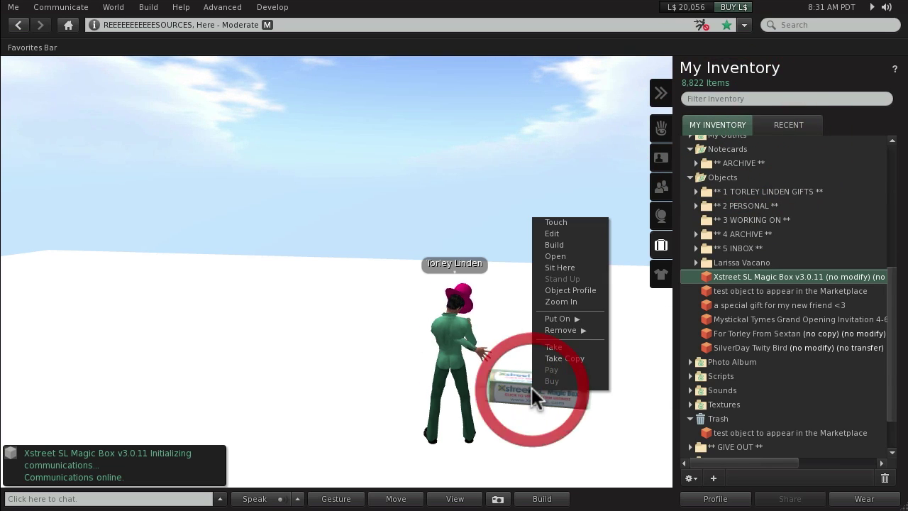
Step: Edit the Magic Box, drop the test object into its Contents, and close the editor
click(573, 233)
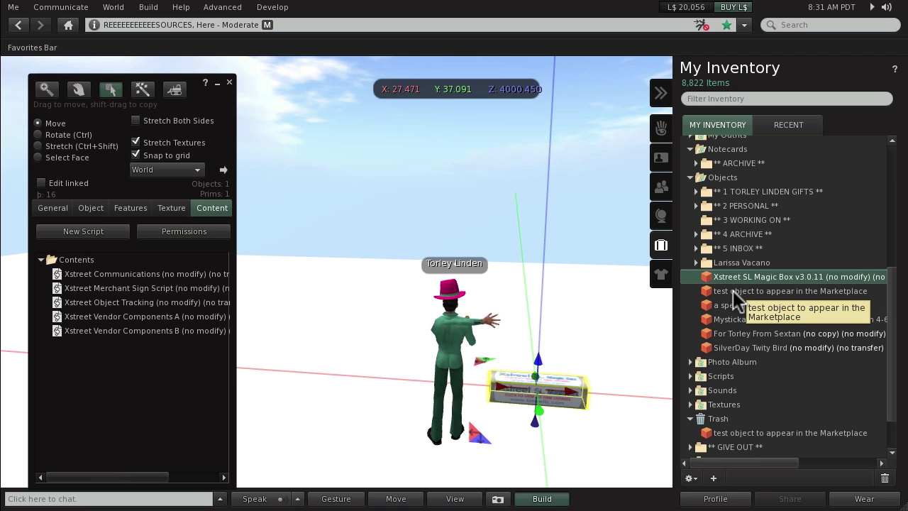
drag(731, 292, 156, 368)
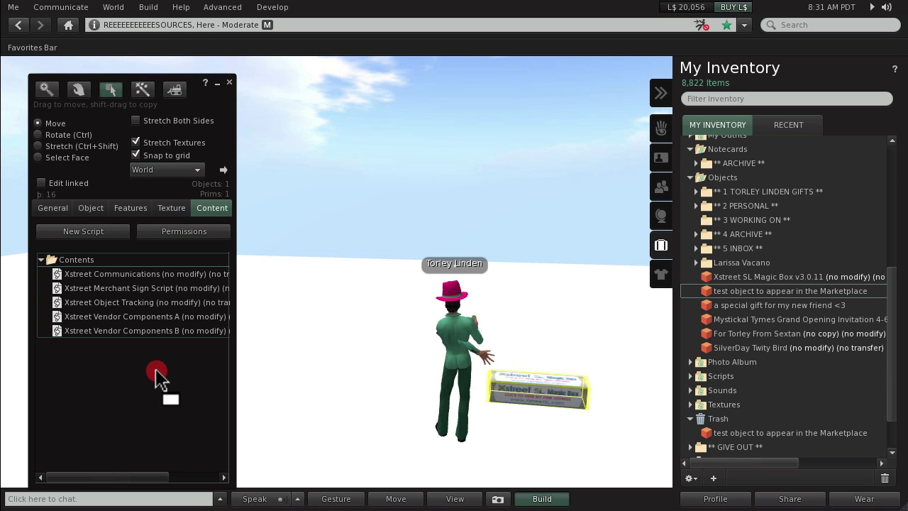
drag(155, 369, 155, 368)
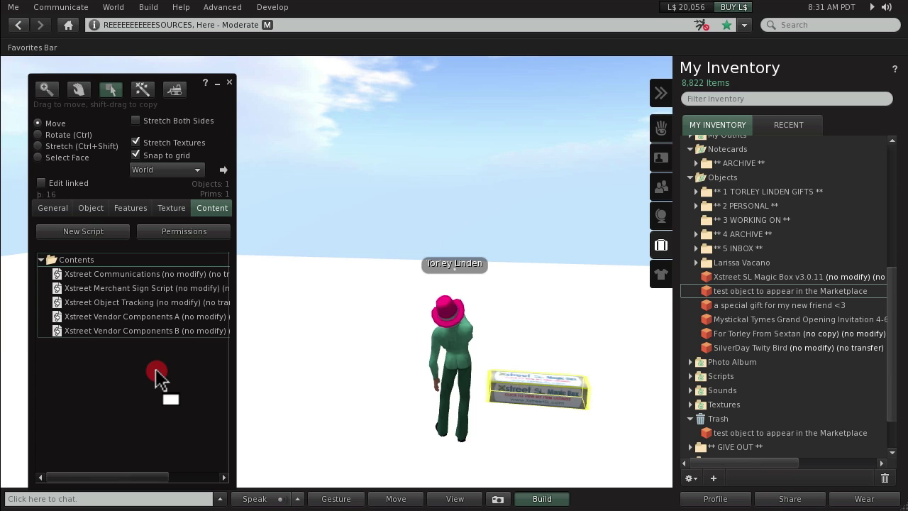
drag(159, 380, 160, 380)
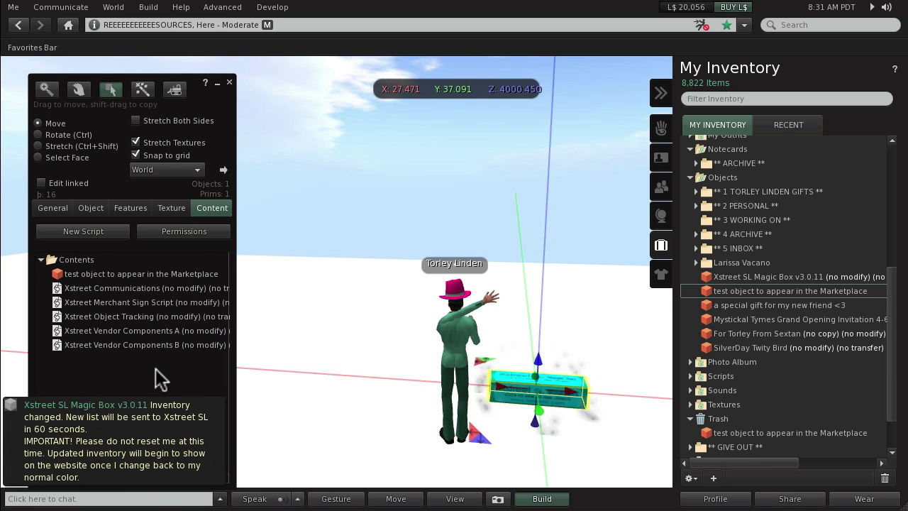
click(229, 83)
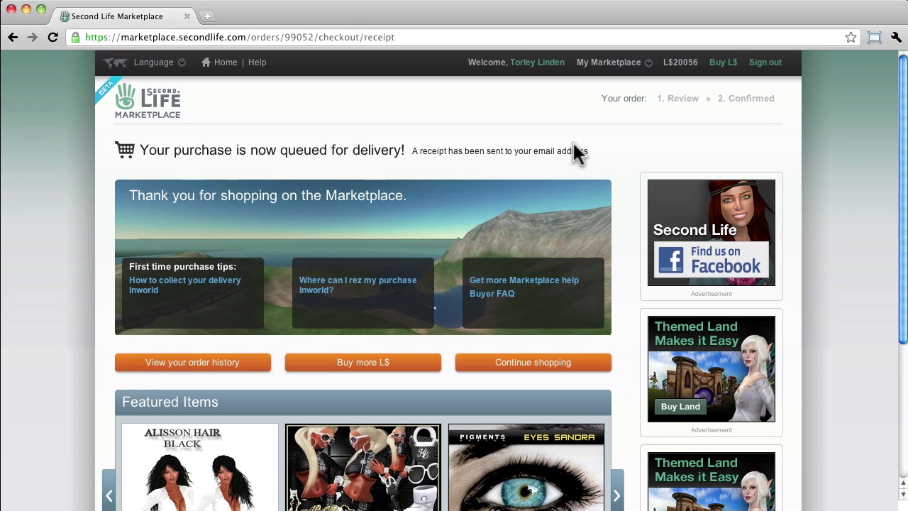
Step: Go to the merchant home dashboard and open its Magic Box status page
click(643, 64)
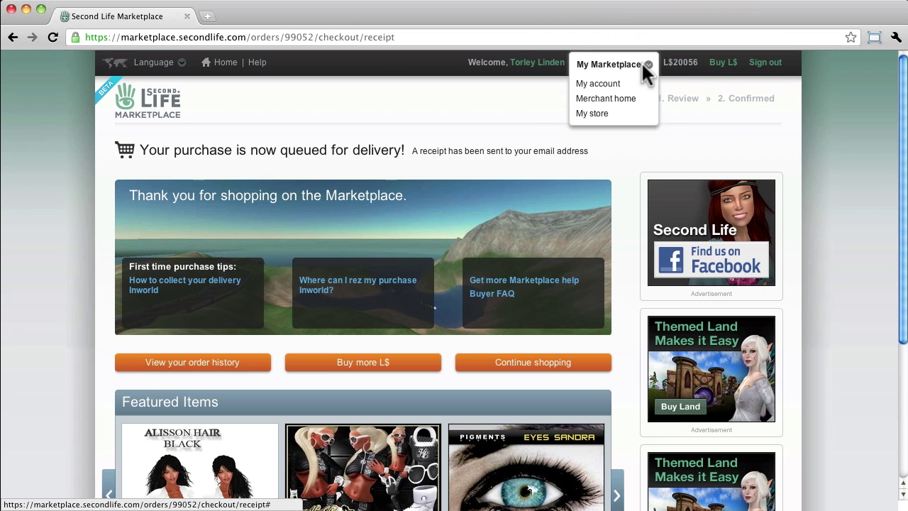
click(621, 104)
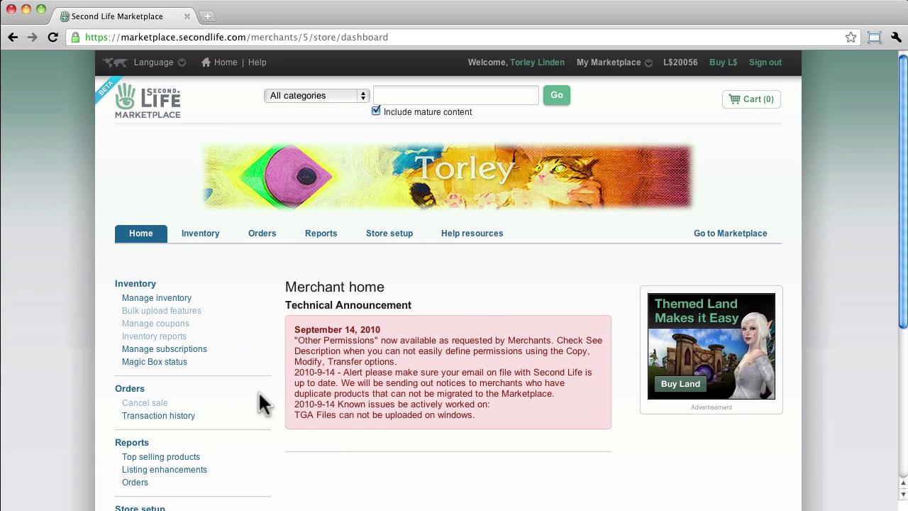
click(179, 363)
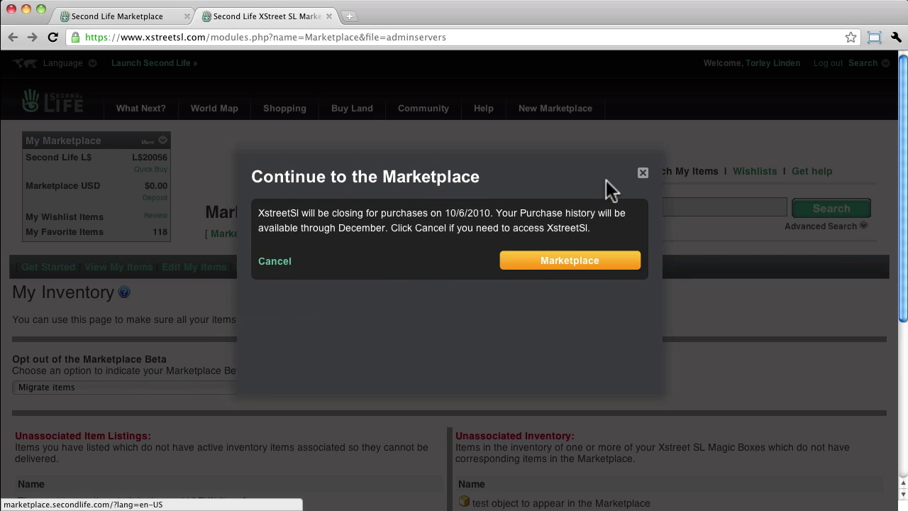
Step: Check the active Magic Box servers and the unassociated test object on the status page
click(643, 174)
scroll(426, 347, down, 5)
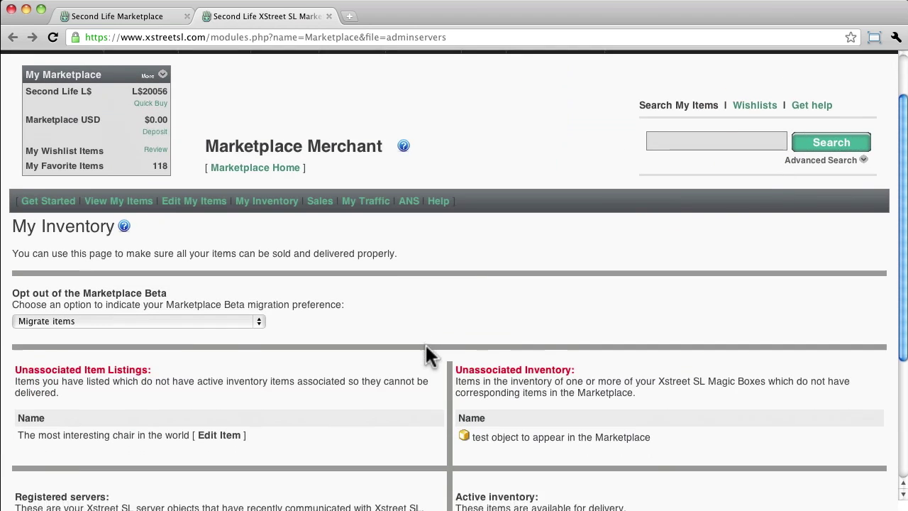
scroll(425, 342, down, 1)
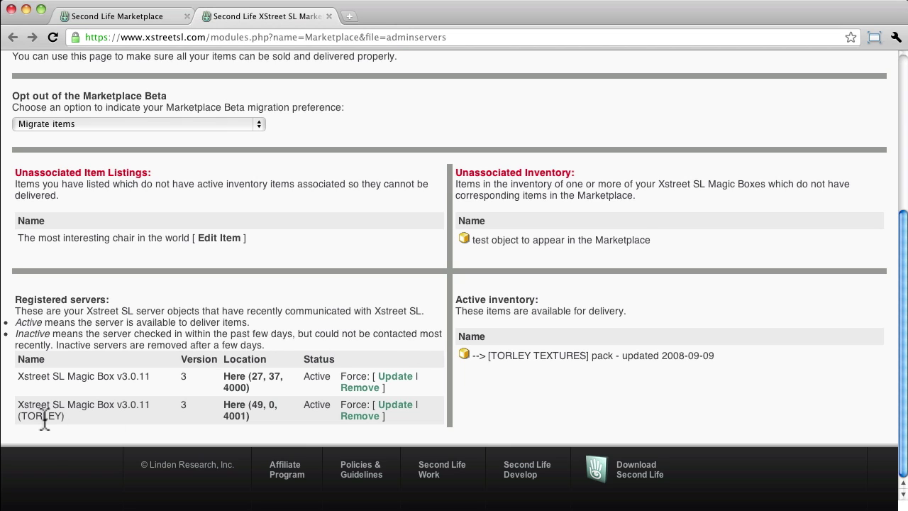
triple_click(44, 379)
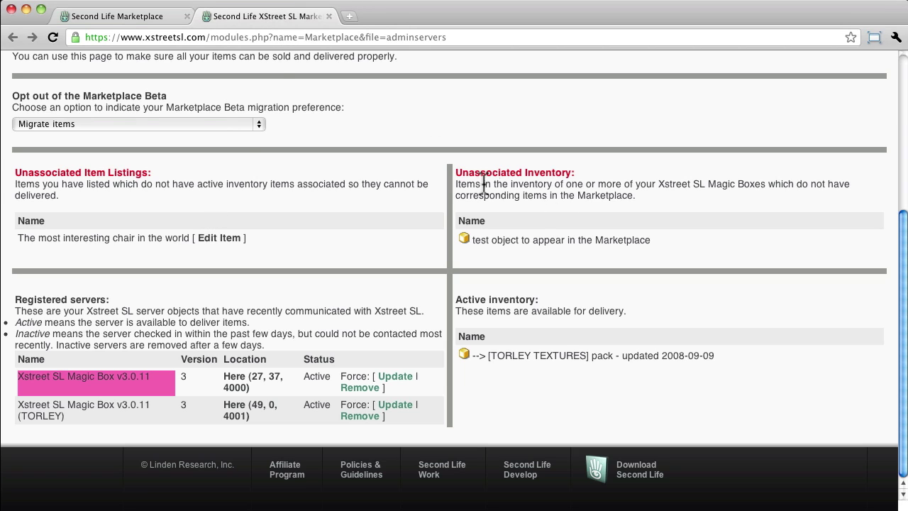
click(499, 240)
click(471, 240)
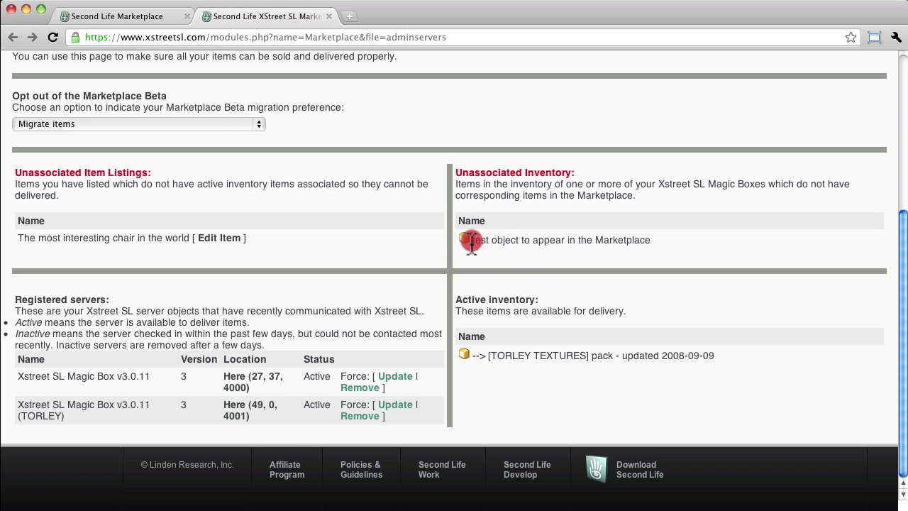
drag(471, 242, 698, 240)
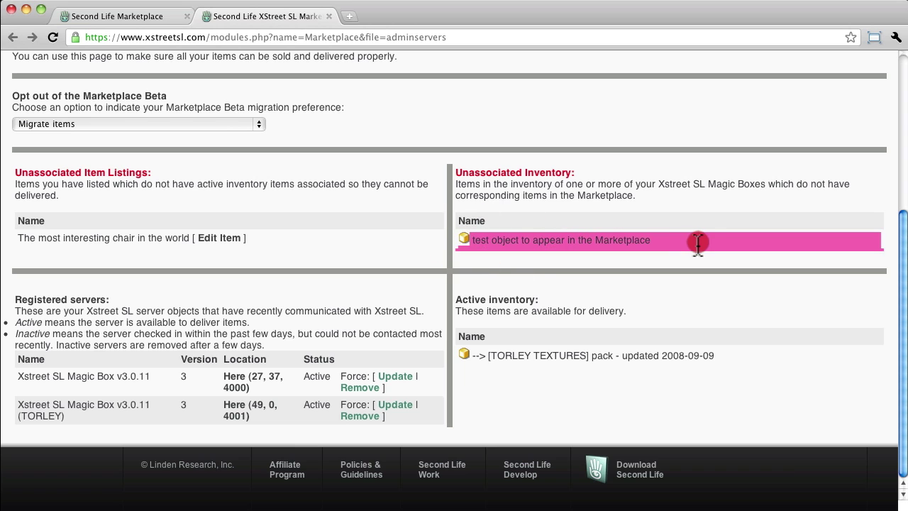
Step: Close the Xstreet SL tab, sync Manage inventory with the Magic Boxes, and show Unlisted items
middle_click(261, 14)
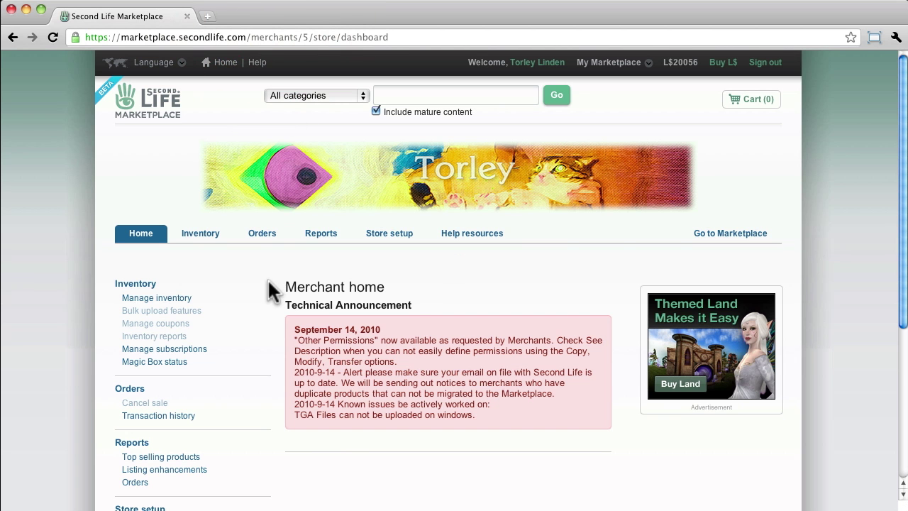
click(183, 299)
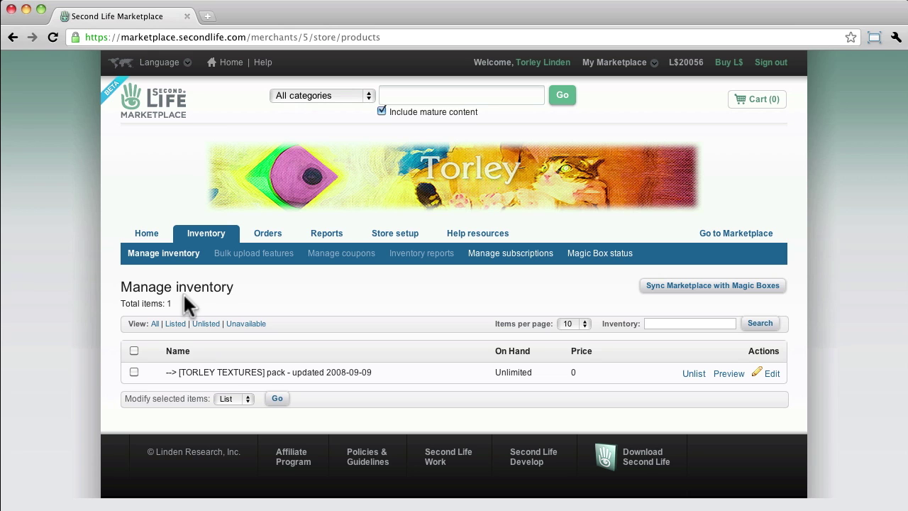
click(690, 286)
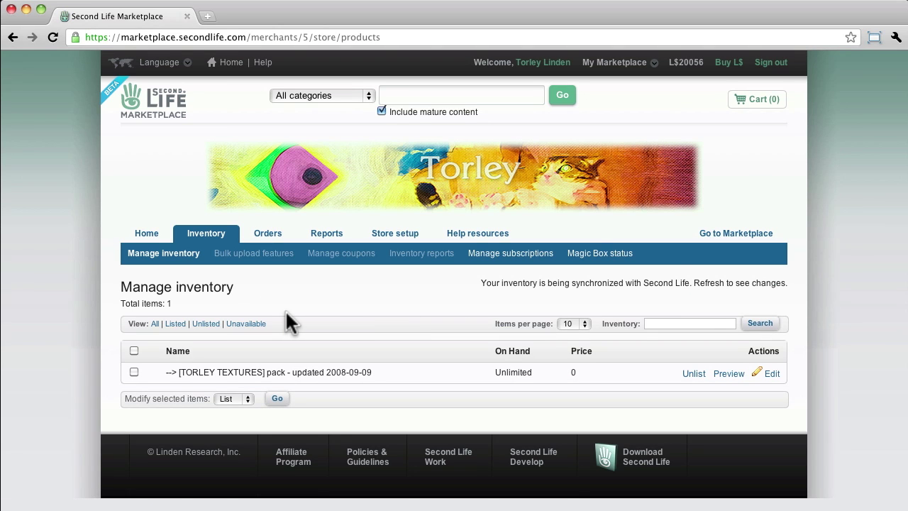
click(206, 323)
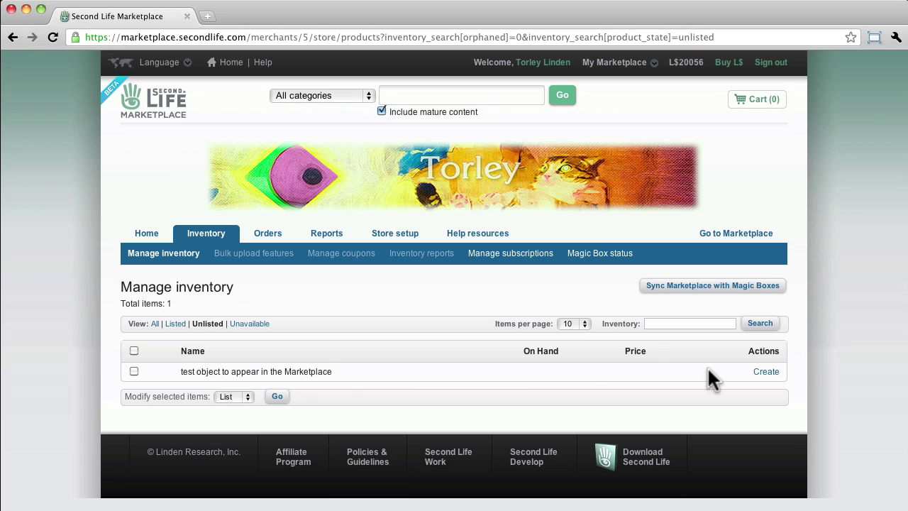
Step: Start a Marketplace listing for the test object and look over the listing form
click(759, 372)
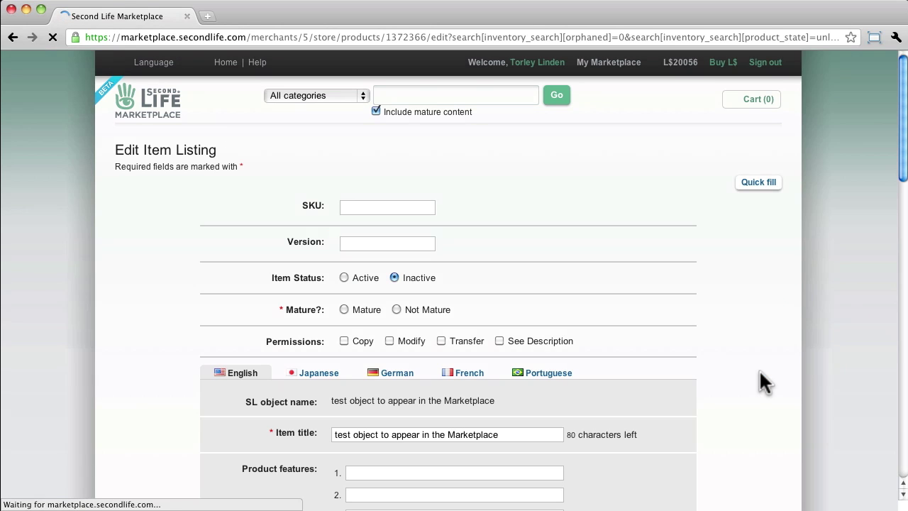
scroll(266, 344, down, 2)
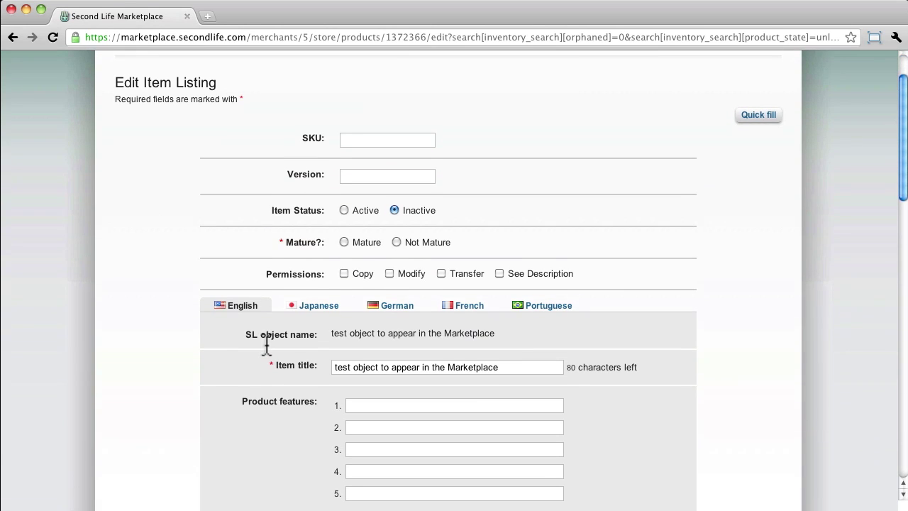
scroll(266, 344, down, 10)
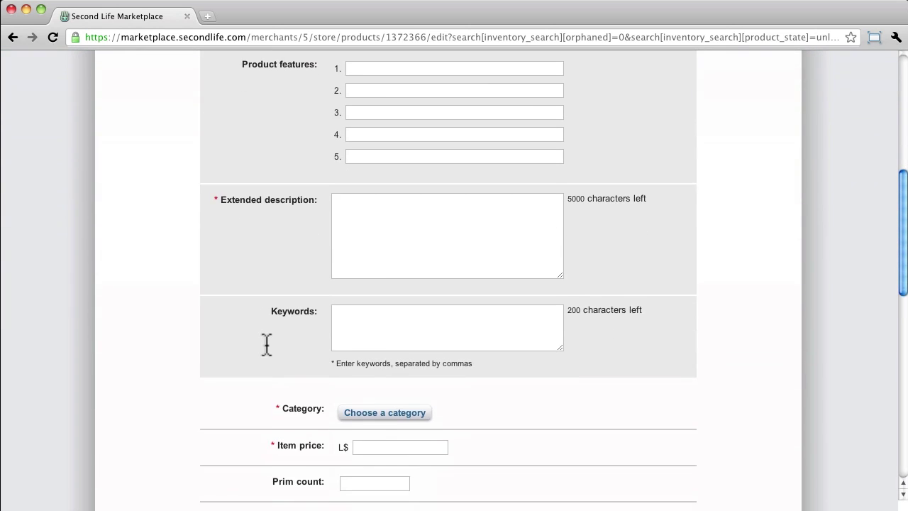
scroll(266, 344, down, 8)
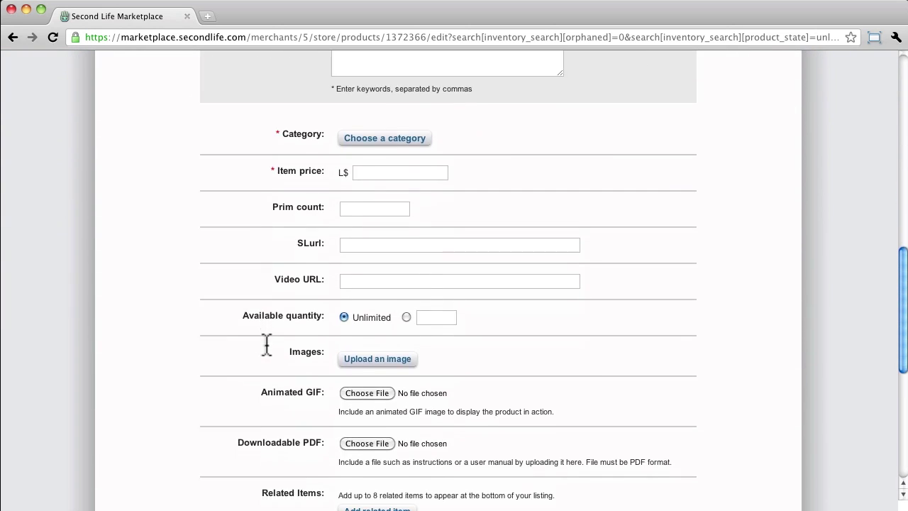
scroll(265, 344, down, 2)
scroll(365, 301, up, 4)
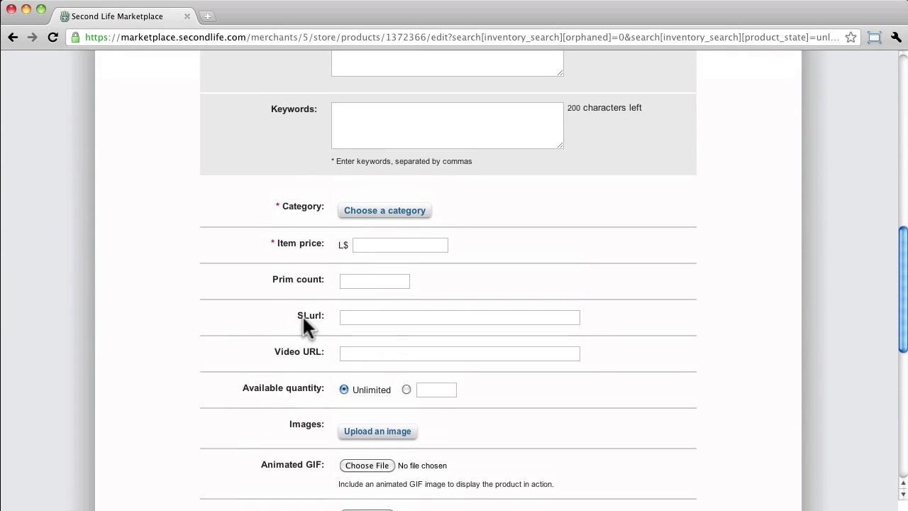
scroll(303, 319, up, 10)
scroll(300, 318, up, 2)
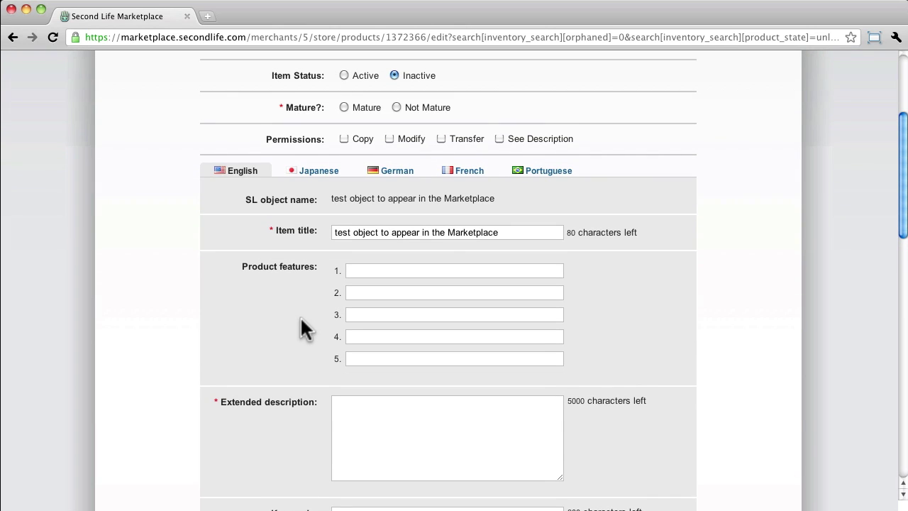
scroll(300, 328, down, 2)
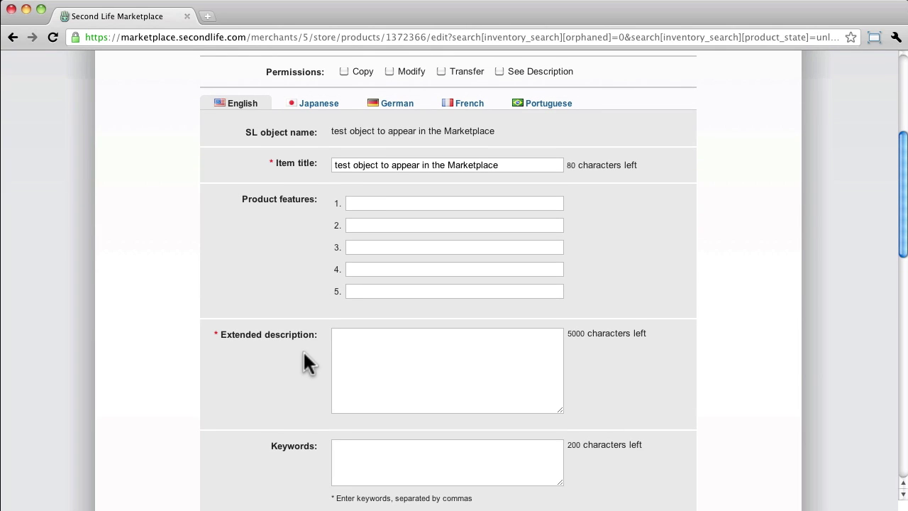
scroll(303, 350, down, 2)
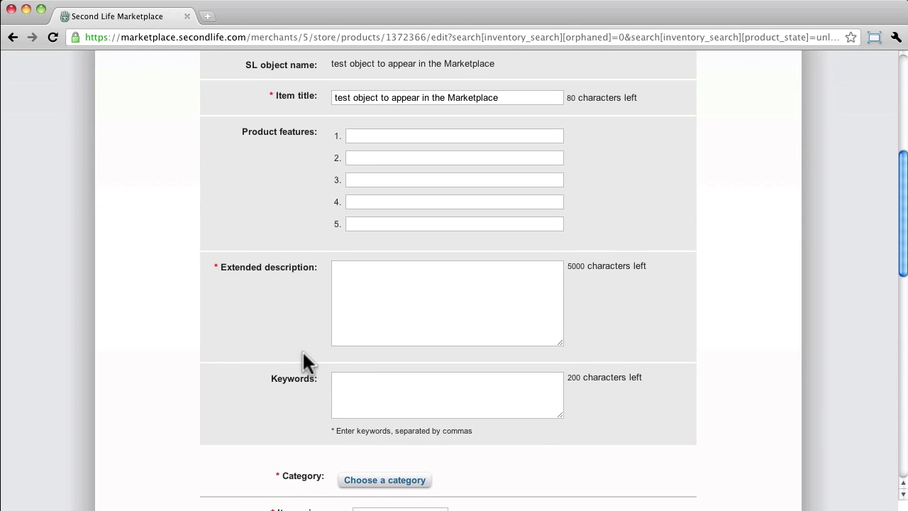
scroll(302, 349, up, 2)
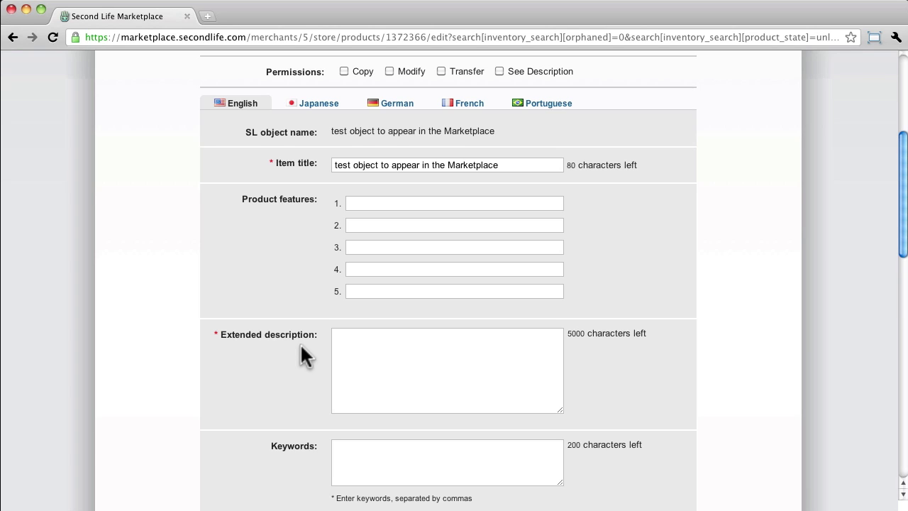
Step: Enter 'test' as the extended description and mark the item Not Mature
click(371, 352)
text(test)
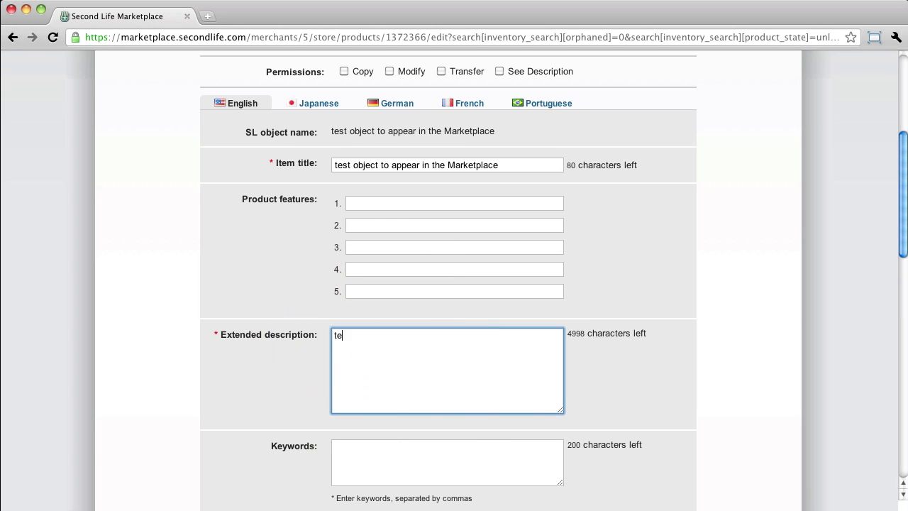
click(271, 162)
scroll(332, 210, up, 2)
scroll(332, 210, up, 4)
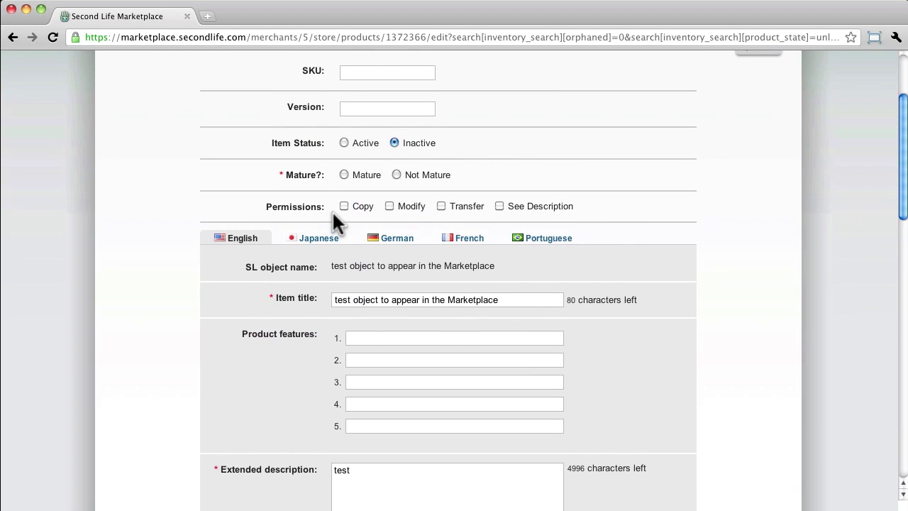
click(397, 242)
Step: Set the price to L$100, choose category Animals > Cats and Dogs, and save
scroll(278, 326, down, 10)
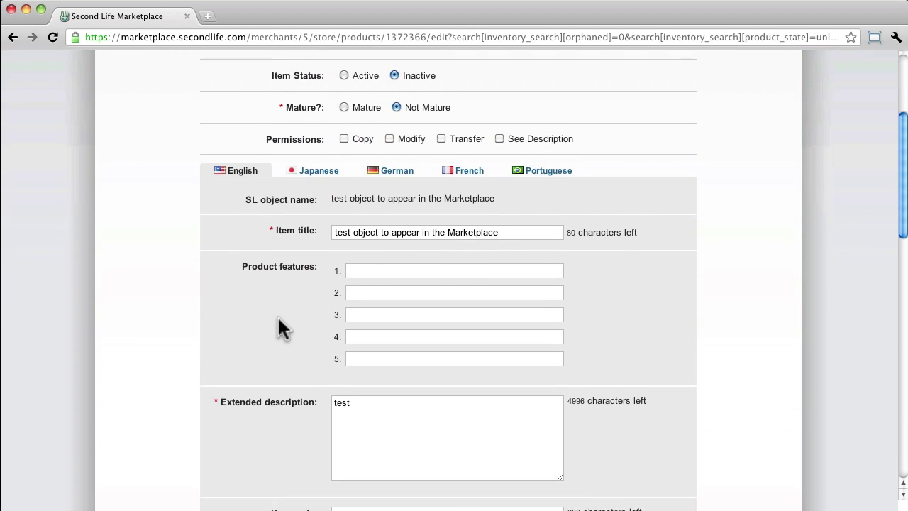
click(386, 245)
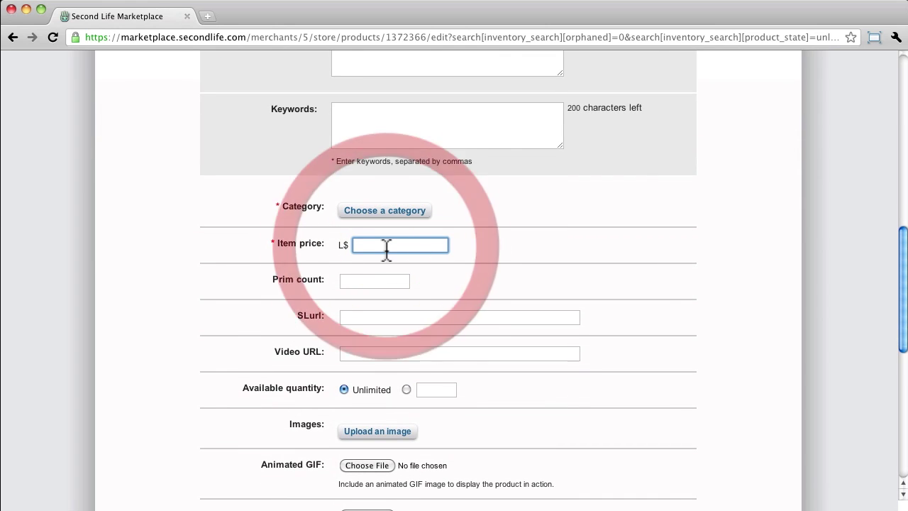
text(100)
click(385, 214)
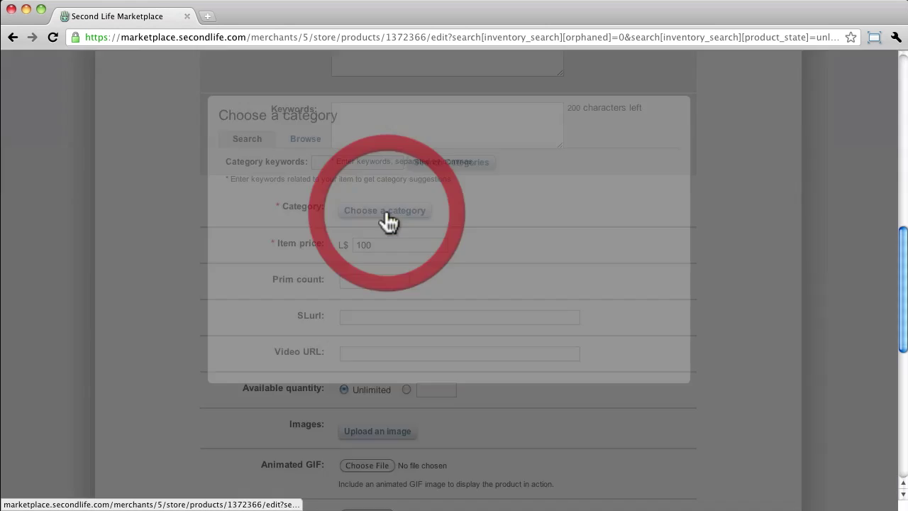
click(445, 164)
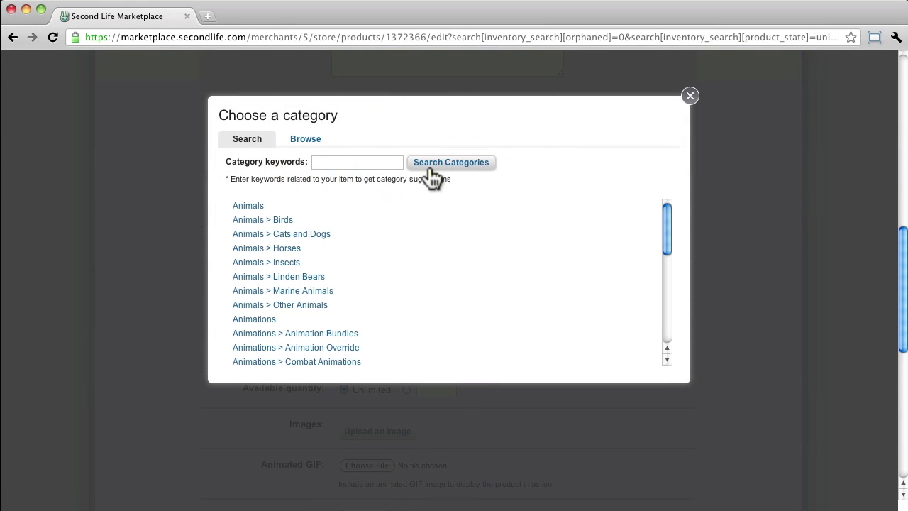
click(290, 237)
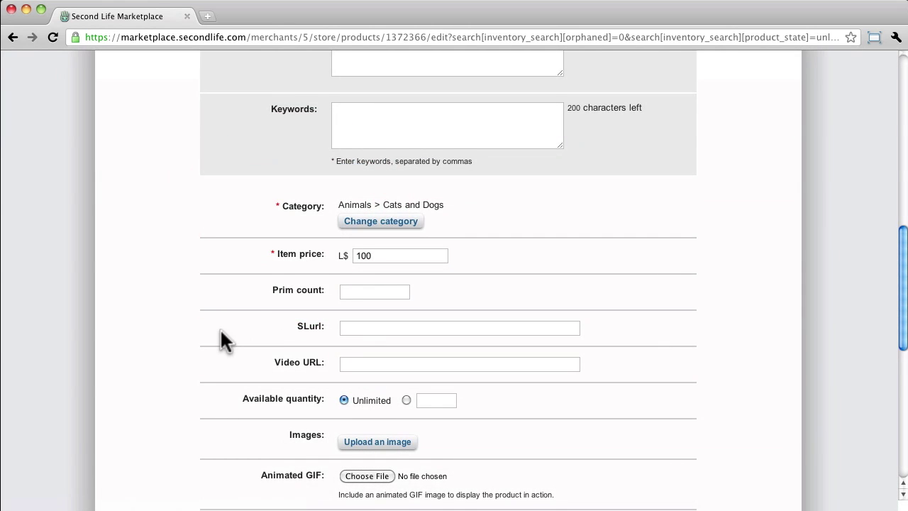
scroll(220, 339, down, 8)
scroll(221, 339, down, 5)
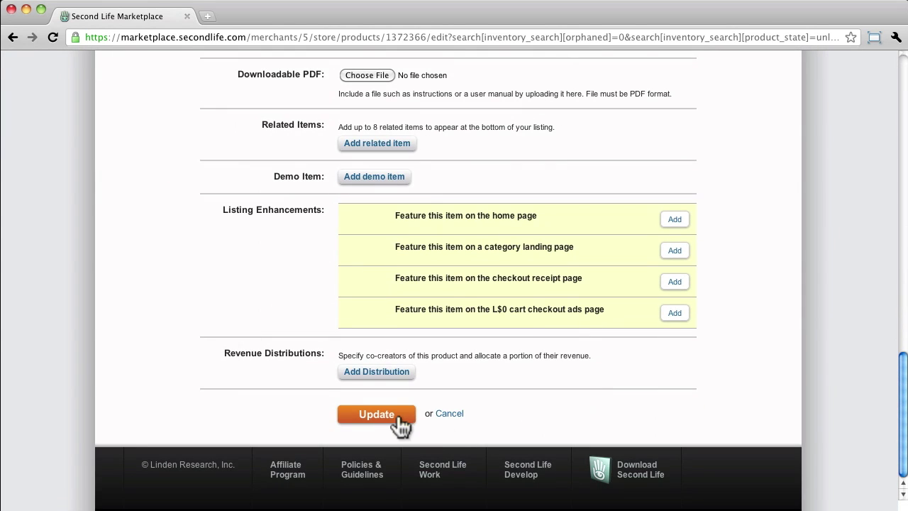
click(400, 420)
Step: Update the listing, list the test object for sale at L$100, and view its product preview
click(401, 418)
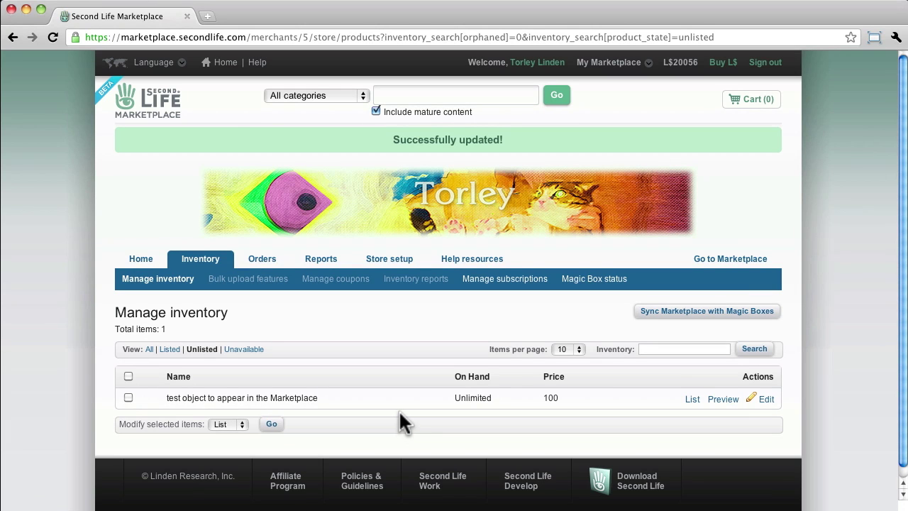
click(689, 400)
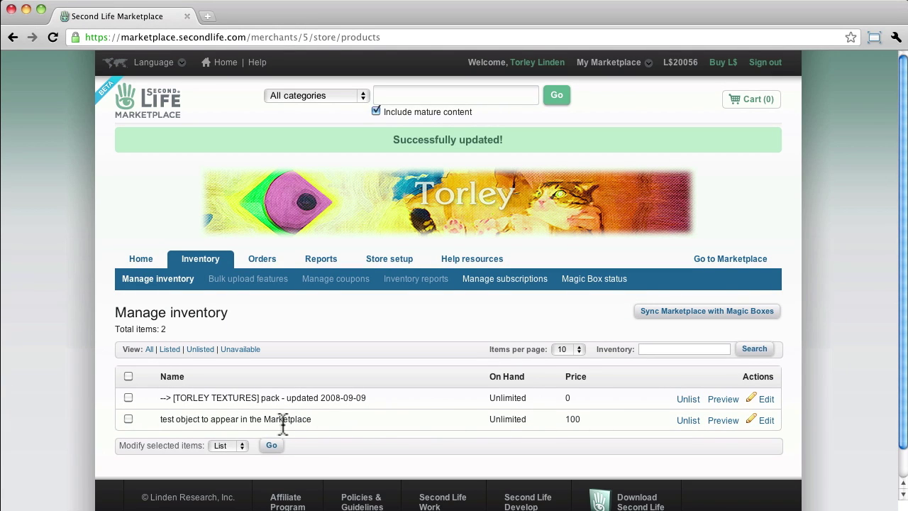
click(731, 421)
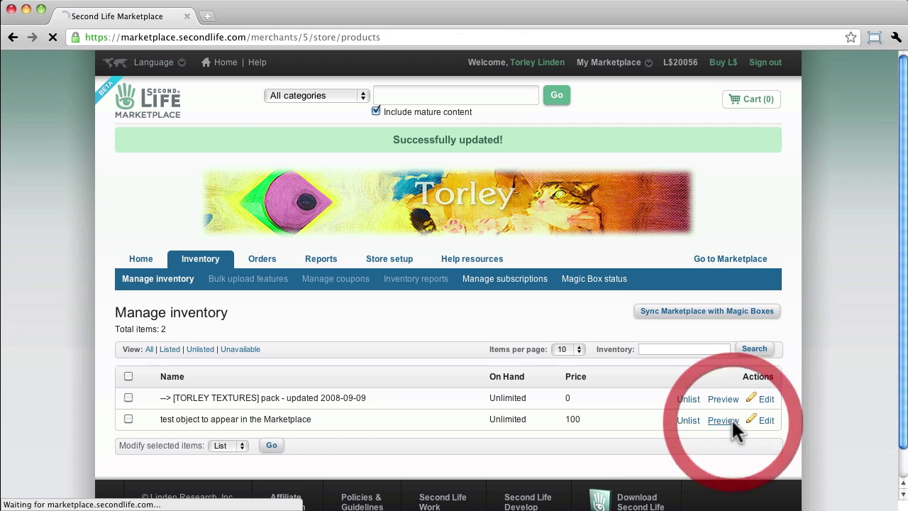
scroll(602, 405, down, 4)
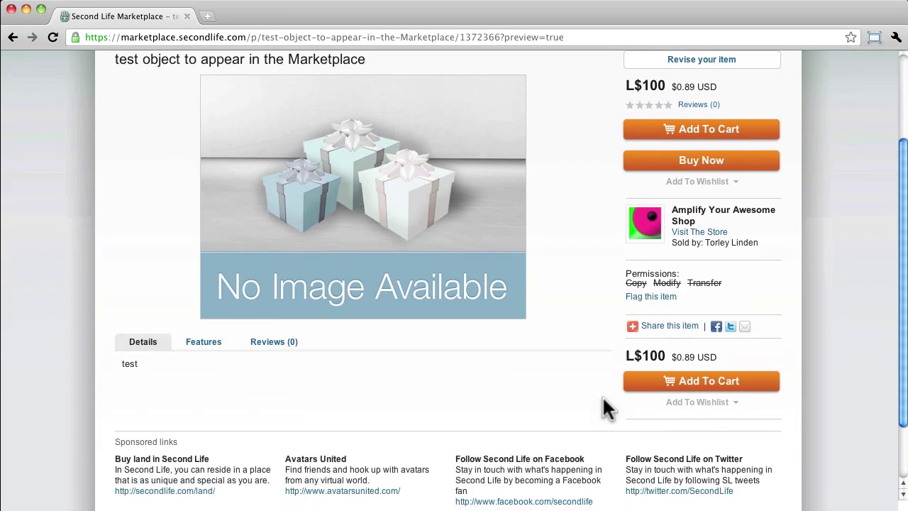
scroll(395, 353, up, 4)
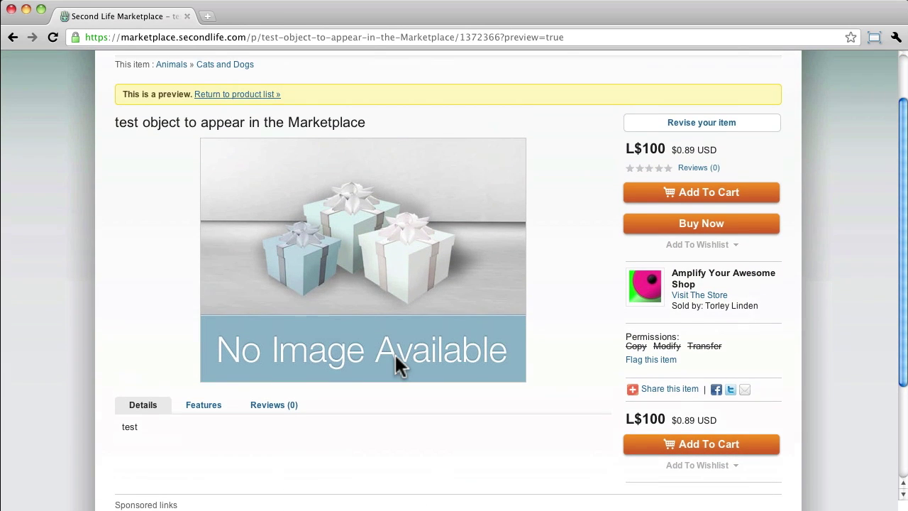